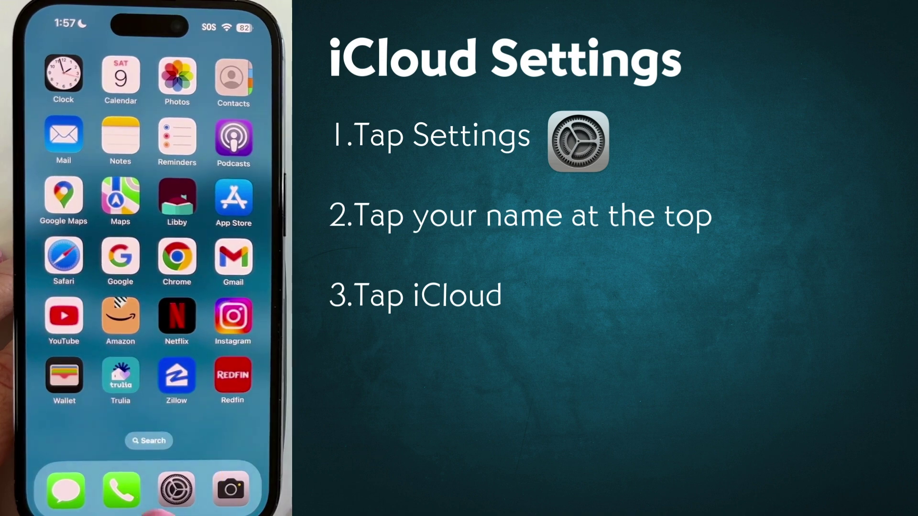
- Open the iCloud settings of the Apple Account in the iPhone's Settings app
click(176, 489)
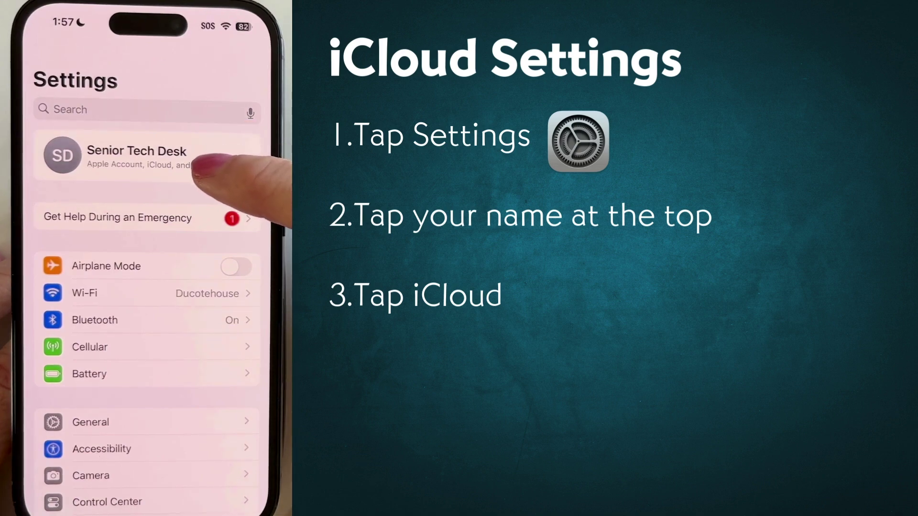
click(201, 163)
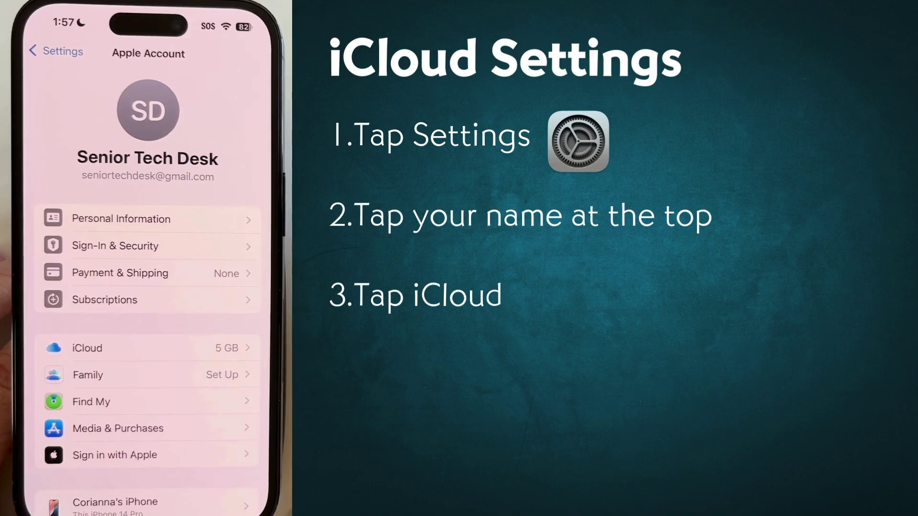
scroll(239, 230, down, 2)
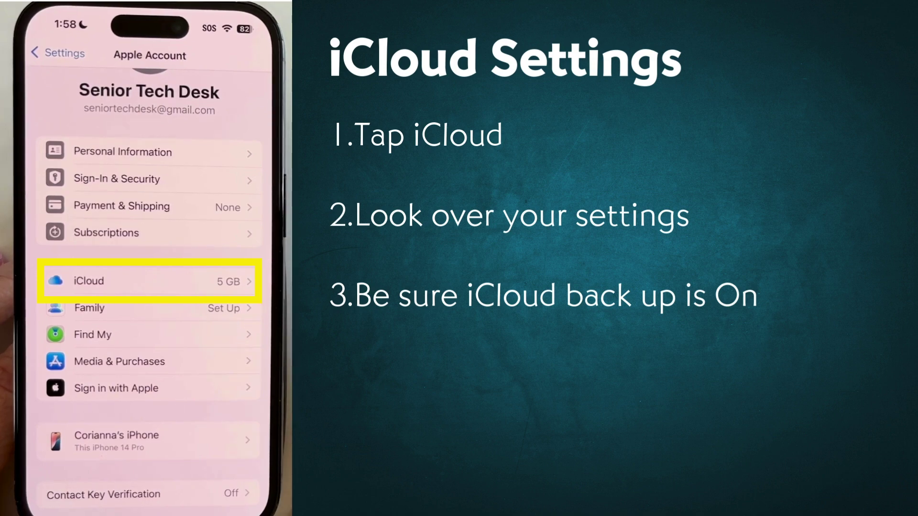
click(201, 282)
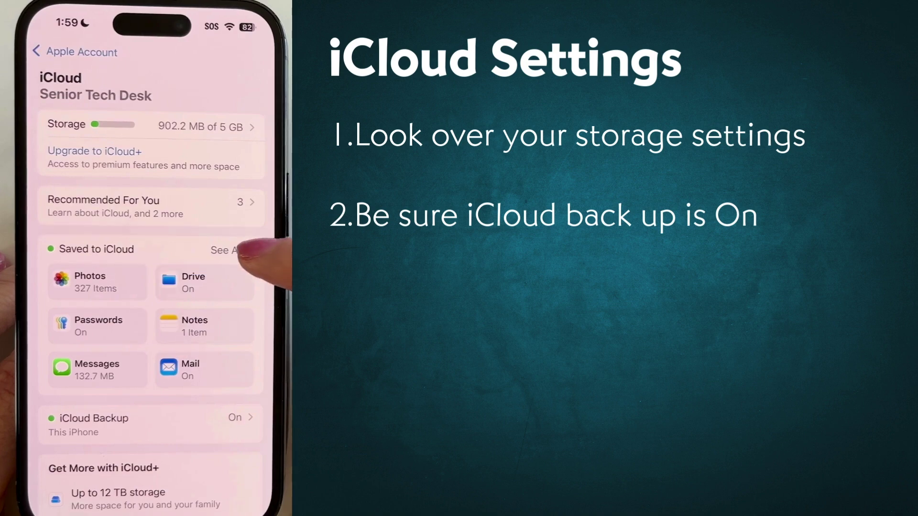
- Review the full list of apps and features saved to iCloud, and return to the iCloud overview
click(219, 249)
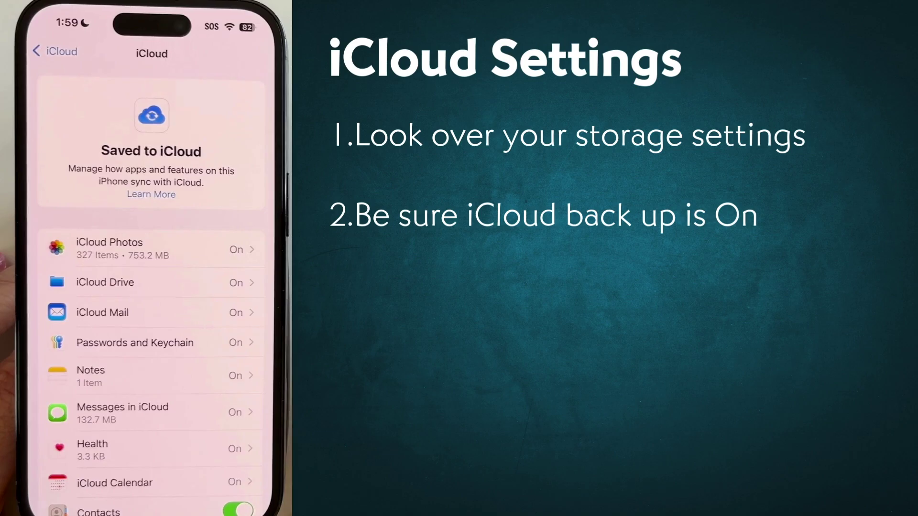
drag(215, 412, 214, 242)
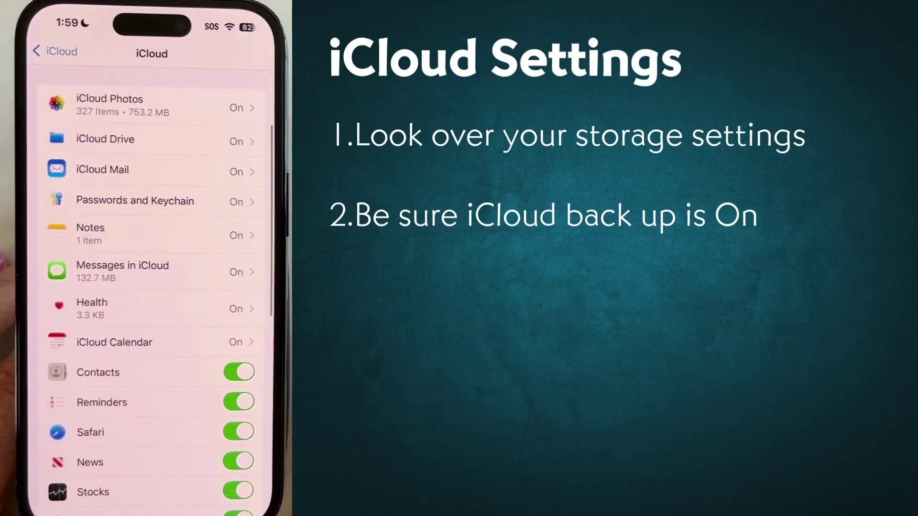
drag(210, 337, 212, 315)
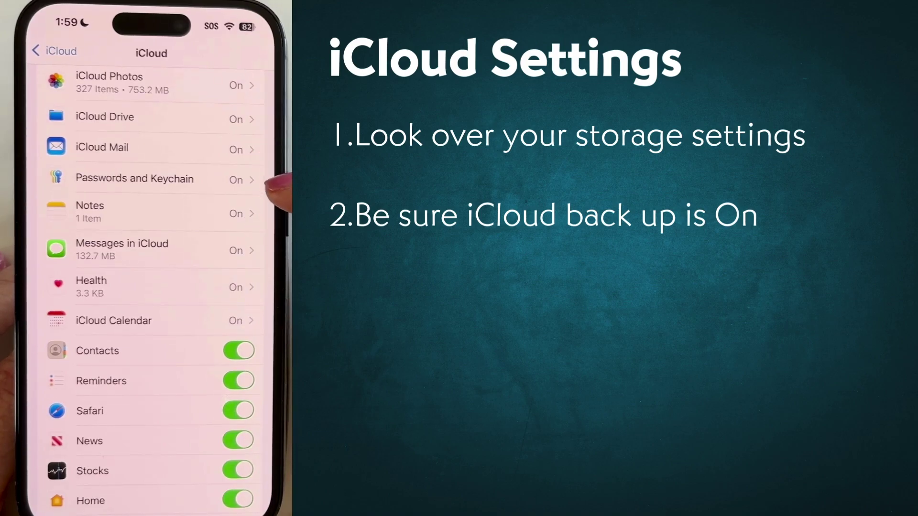
scroll(225, 177, up, 3)
scroll(228, 242, up, 3)
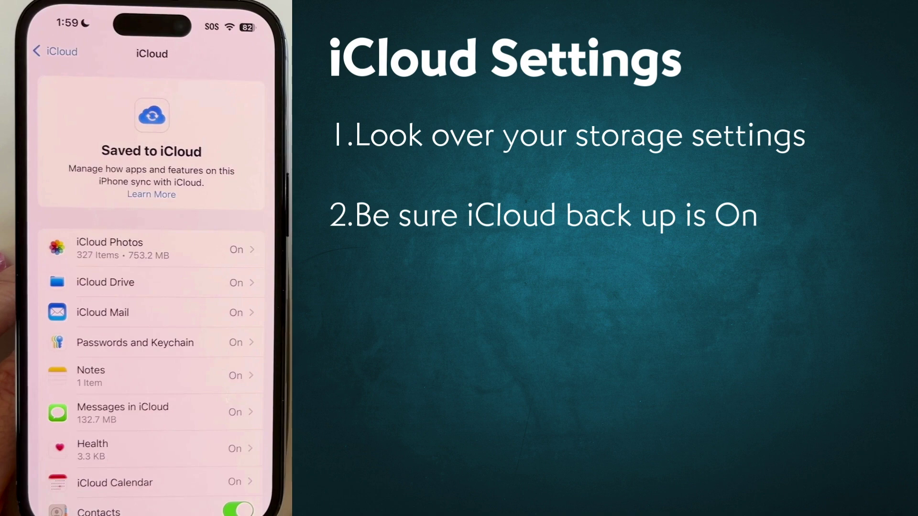
click(55, 51)
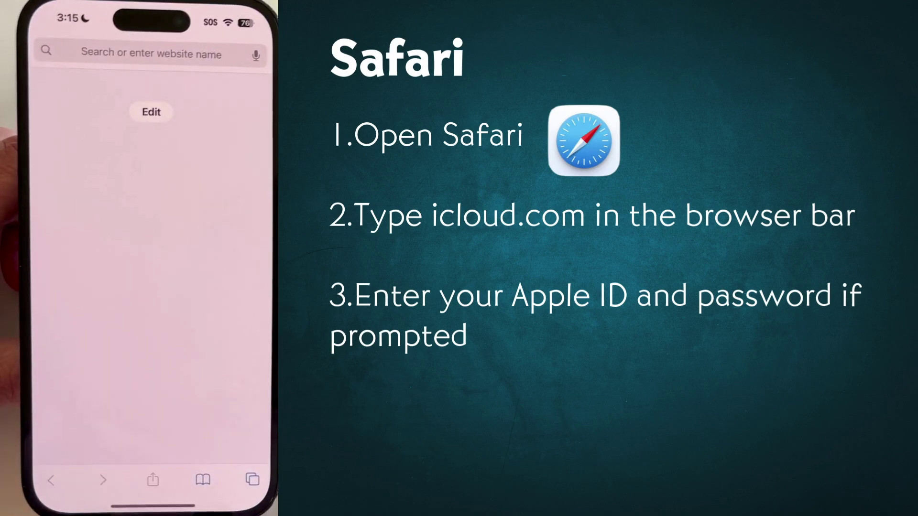
- Switch to Safari on the iPhone and load icloud.com
click(215, 52)
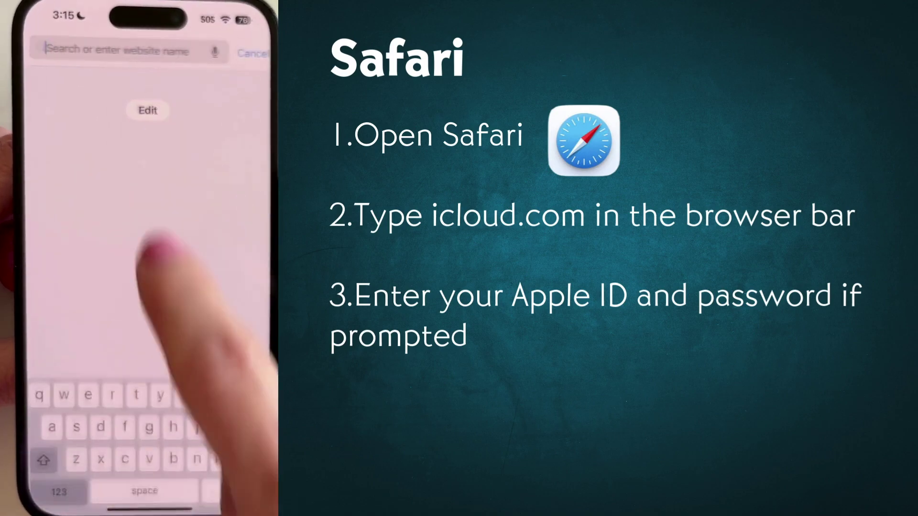
text(i)
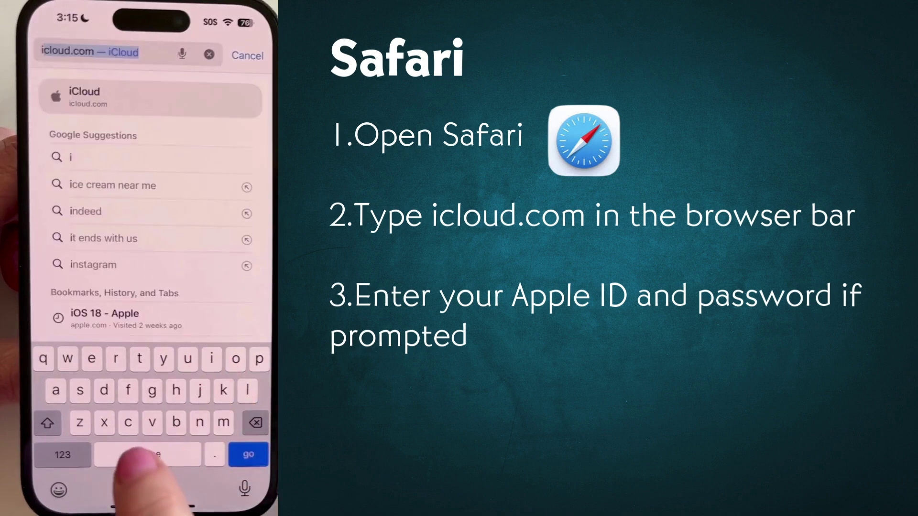
text(clo)
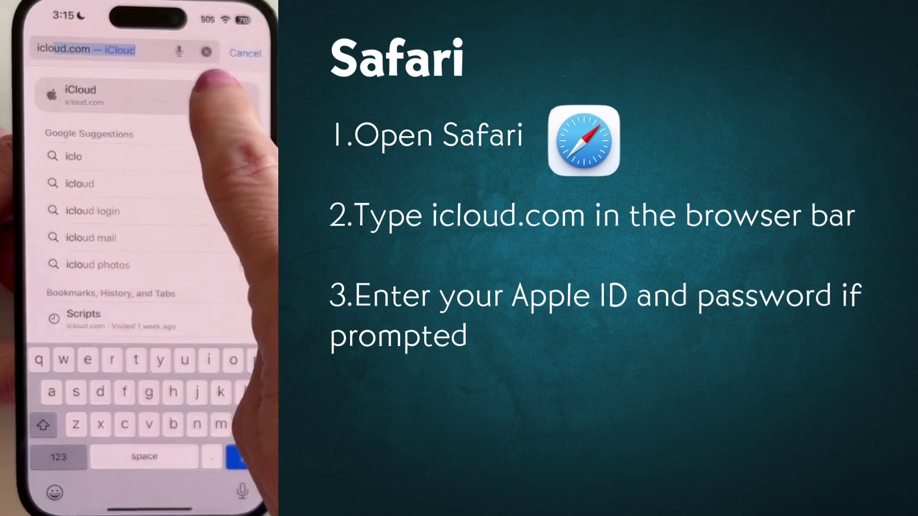
key(Return)
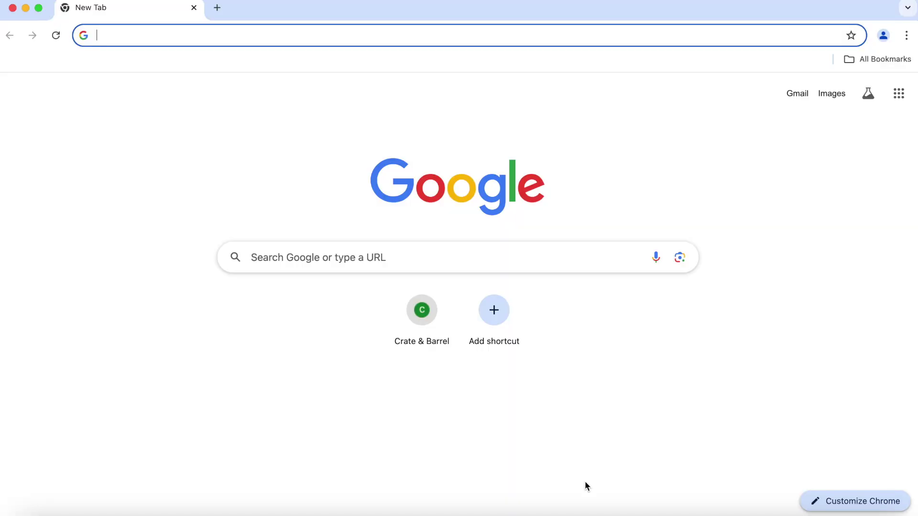
- Switch to Chrome on the computer and load icloud.com
text(i)
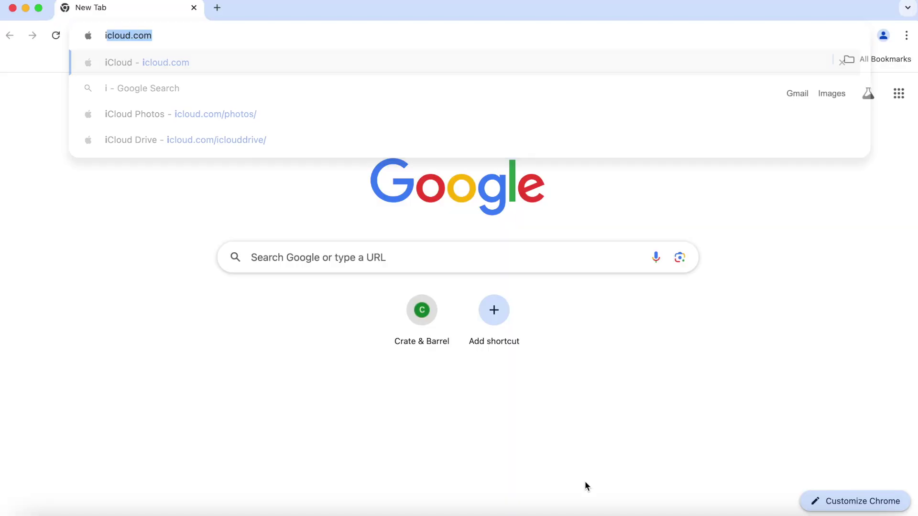
text(cloud.com)
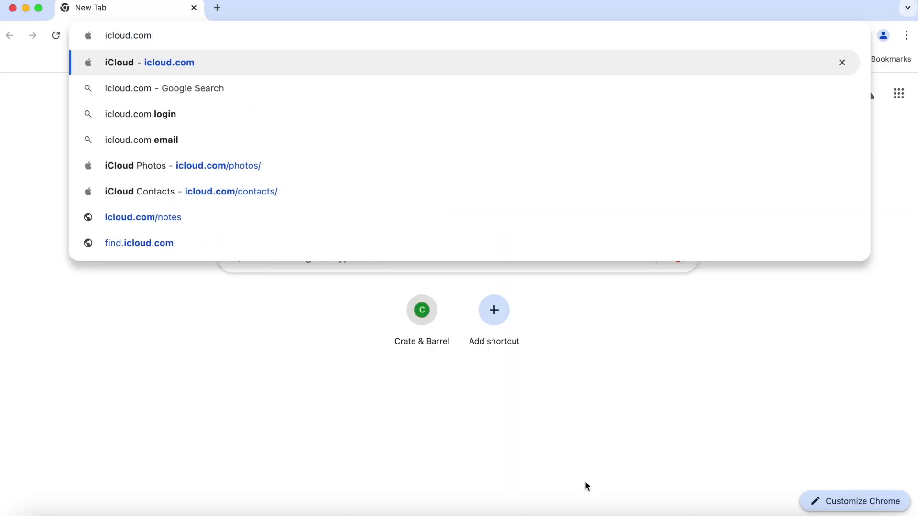
key(Return)
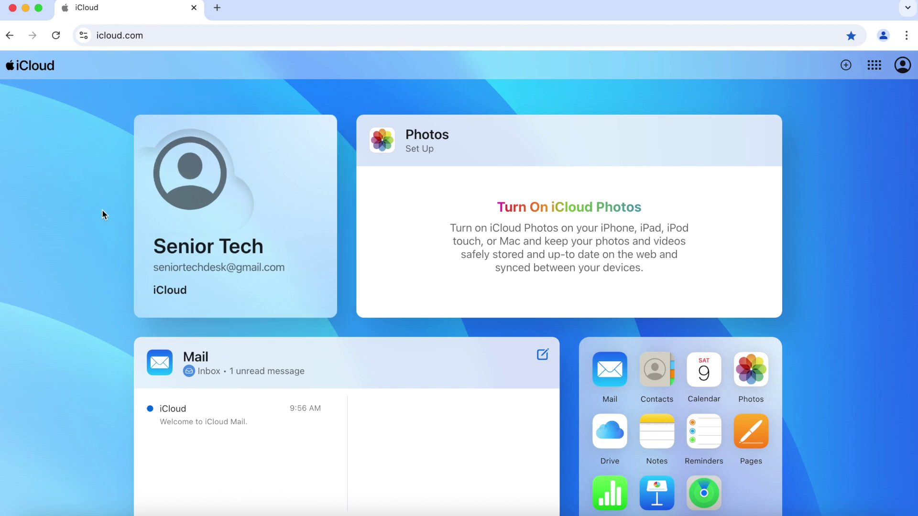
- Look over the iCloud home page tiles, including Photos, Mail, the app grid, Drive and Notes
scroll(102, 215, down, 3)
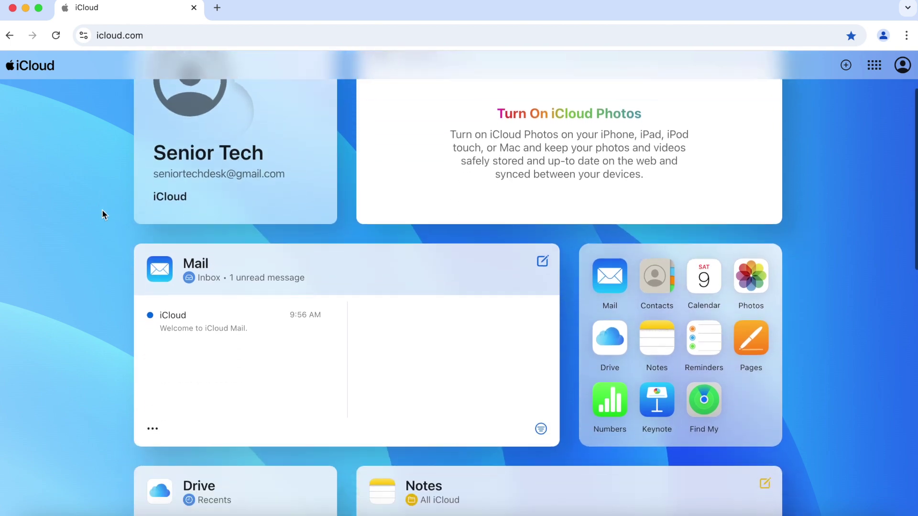
scroll(102, 215, down, 2)
scroll(103, 214, down, 5)
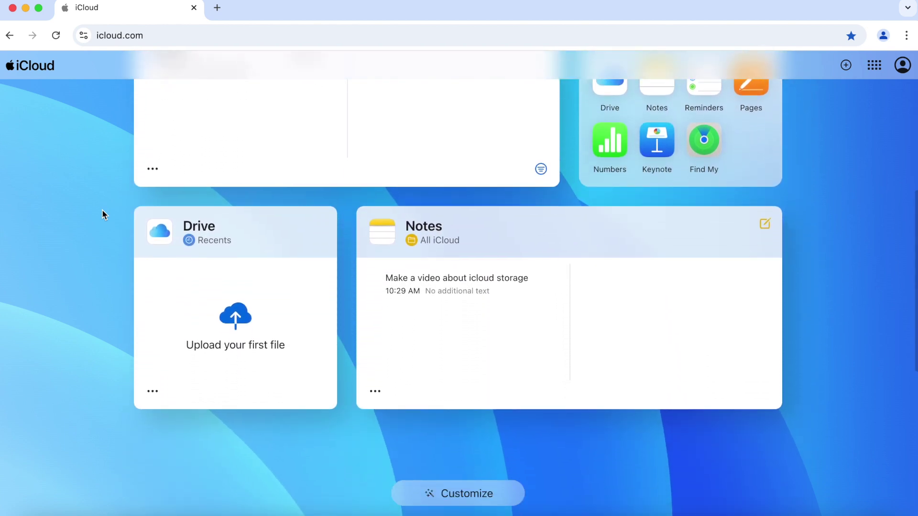
scroll(104, 215, up, 3)
scroll(103, 215, up, 3)
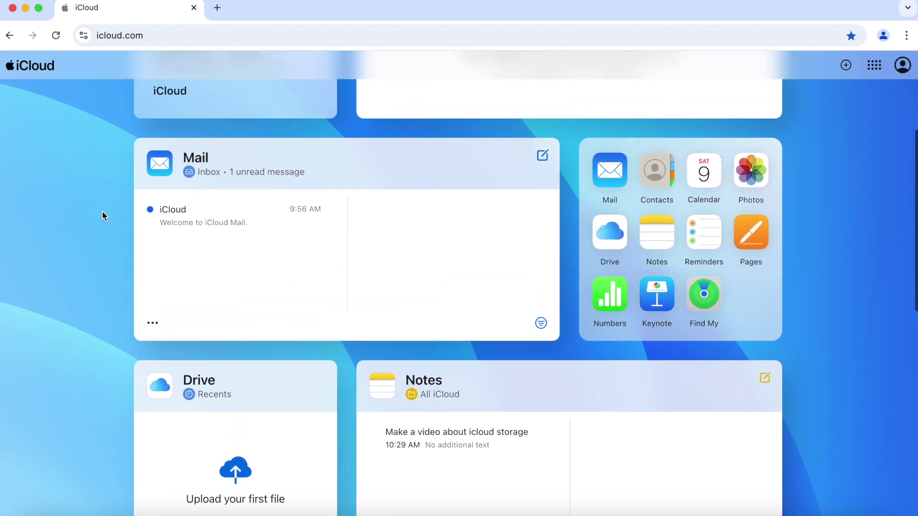
scroll(104, 215, up, 5)
scroll(103, 211, up, 2)
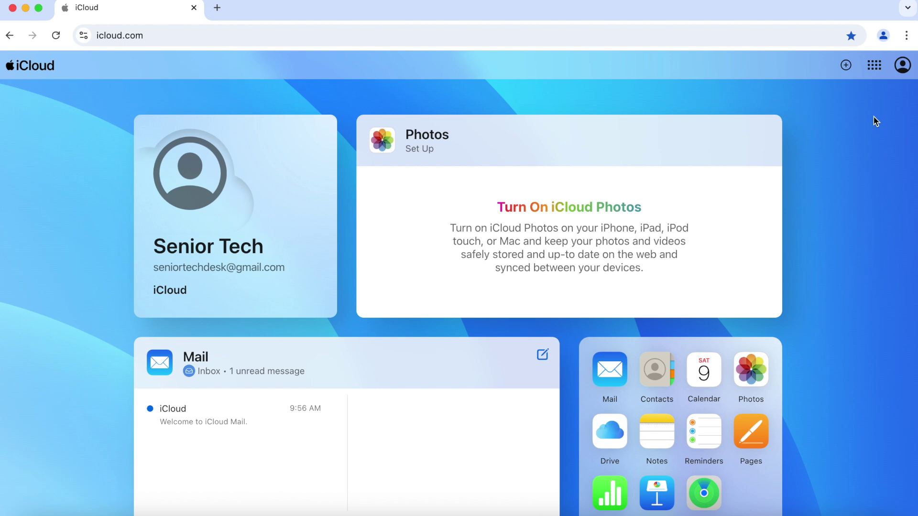
- Check the Your iCloud Storage page for the account's storage use, and return to the iCloud home page
click(875, 66)
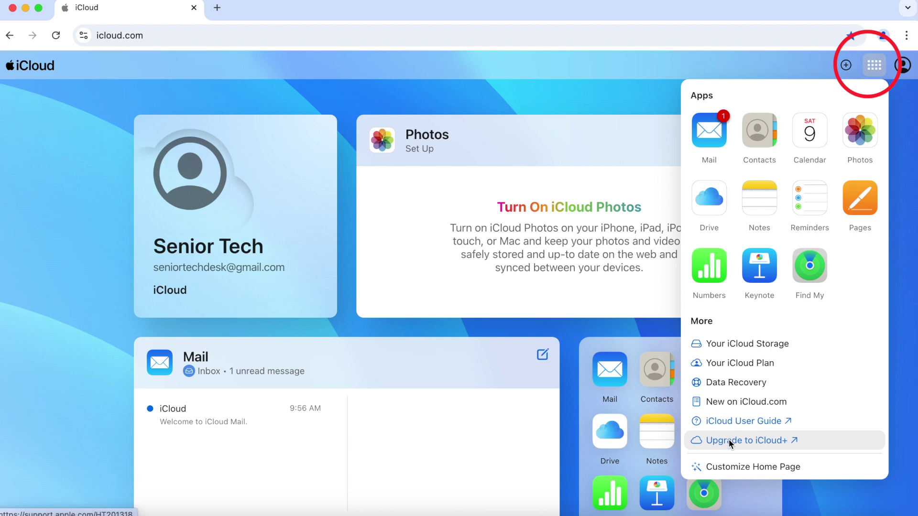
click(728, 349)
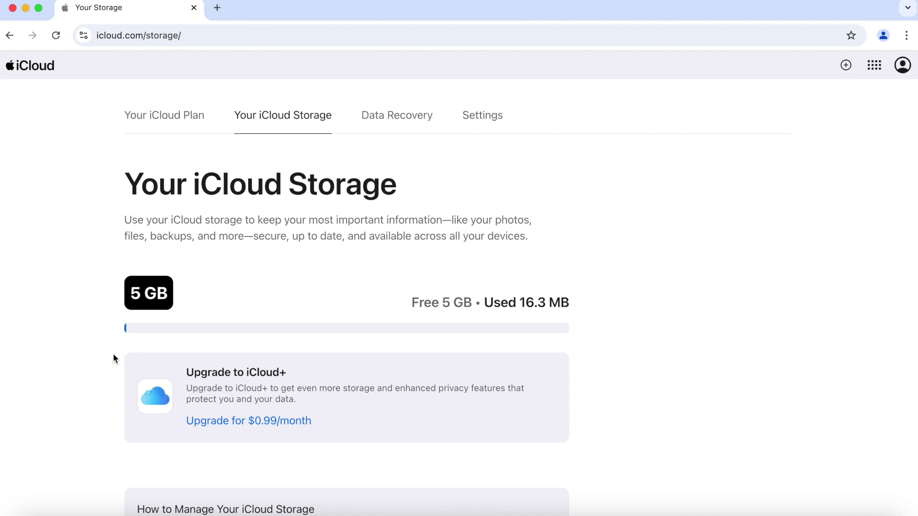
click(10, 35)
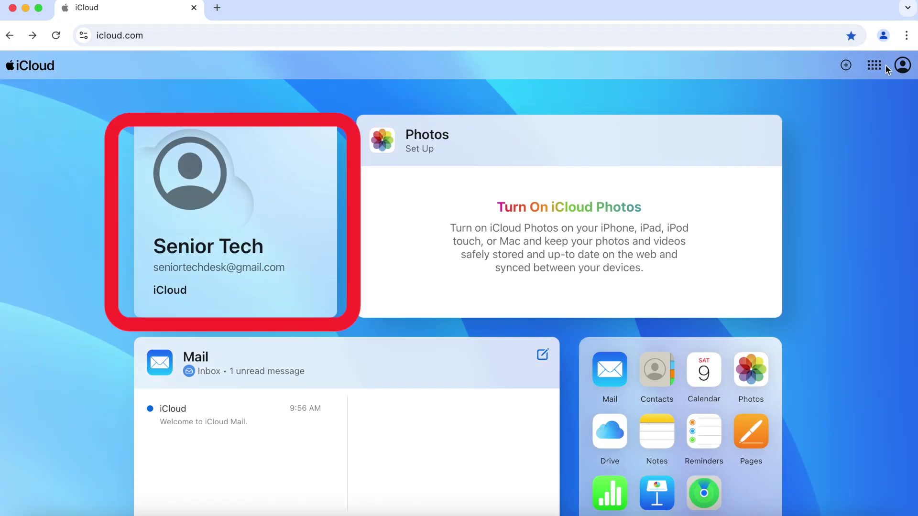
- Review the iCloud and Apple Account options on the account's Settings page, and return to the home page
click(303, 252)
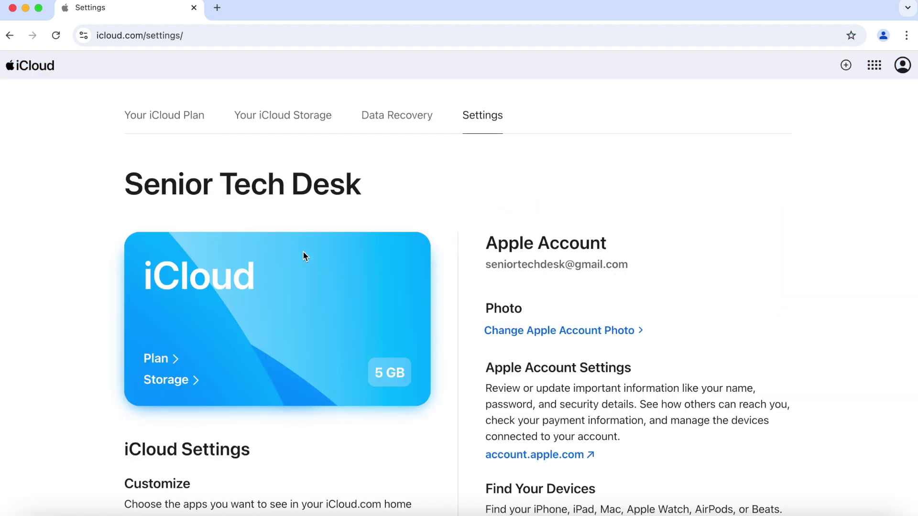
scroll(303, 254, down, 5)
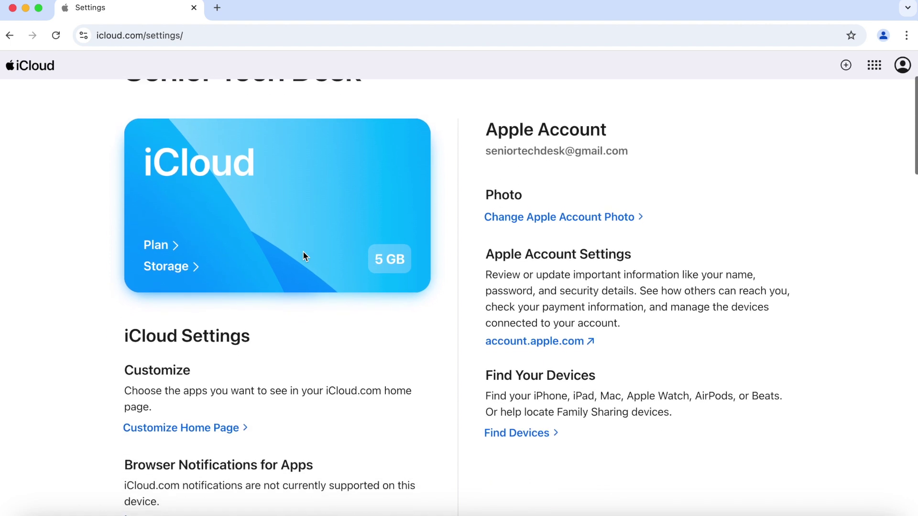
scroll(303, 256, down, 4)
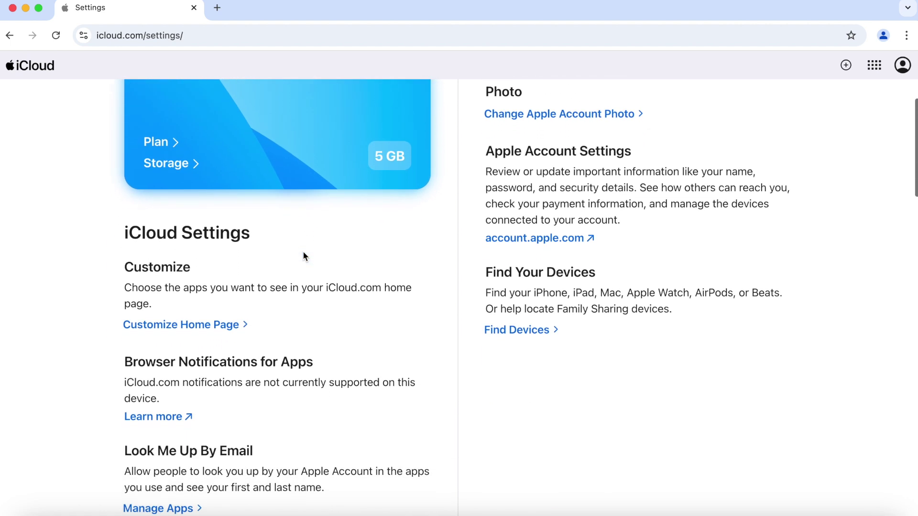
scroll(304, 256, up, 6)
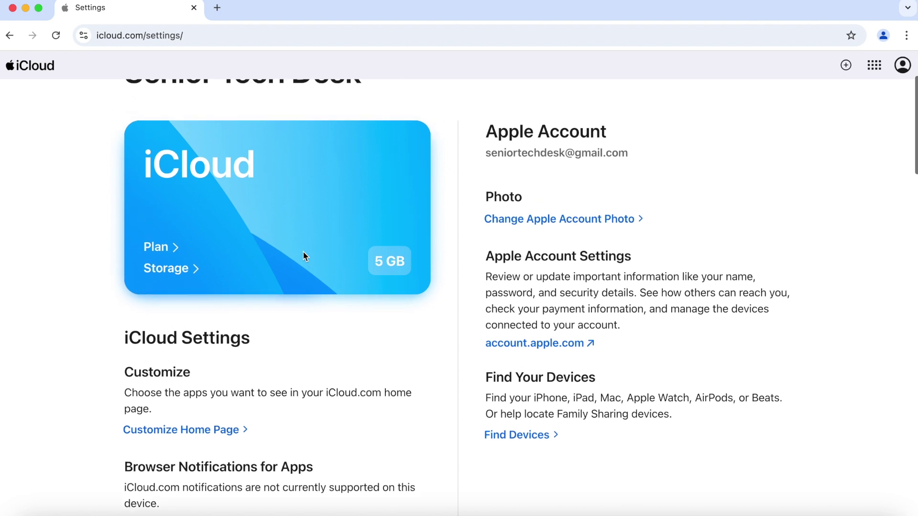
scroll(304, 256, up, 2)
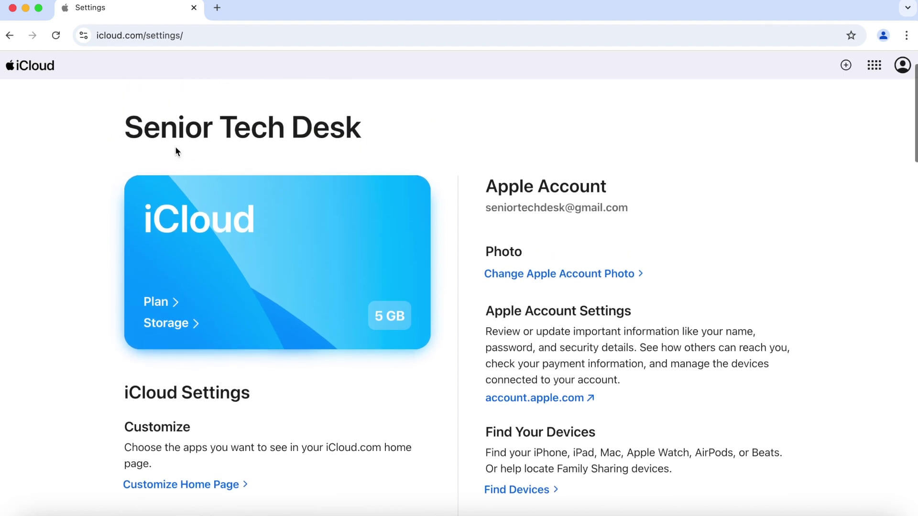
click(9, 35)
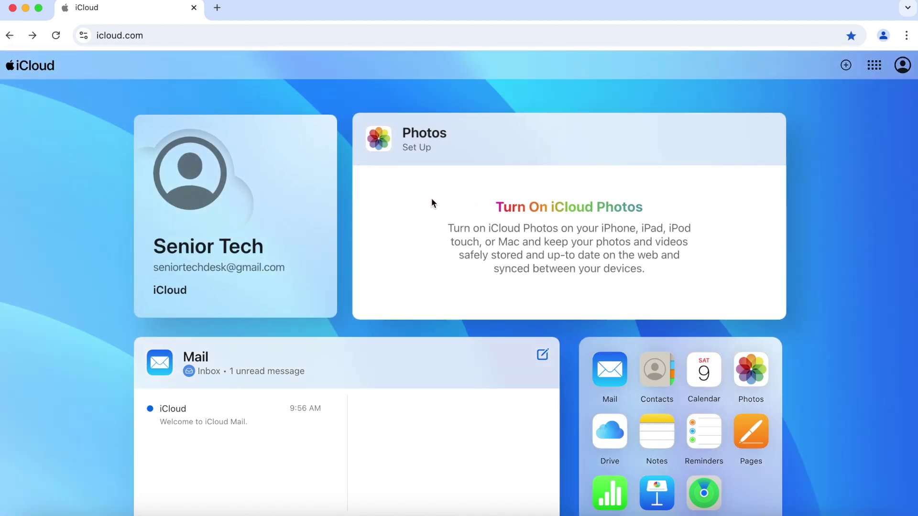
- View the iCloud Calendar from the home page's app grid, and return to the iCloud home page
scroll(533, 236, down, 1)
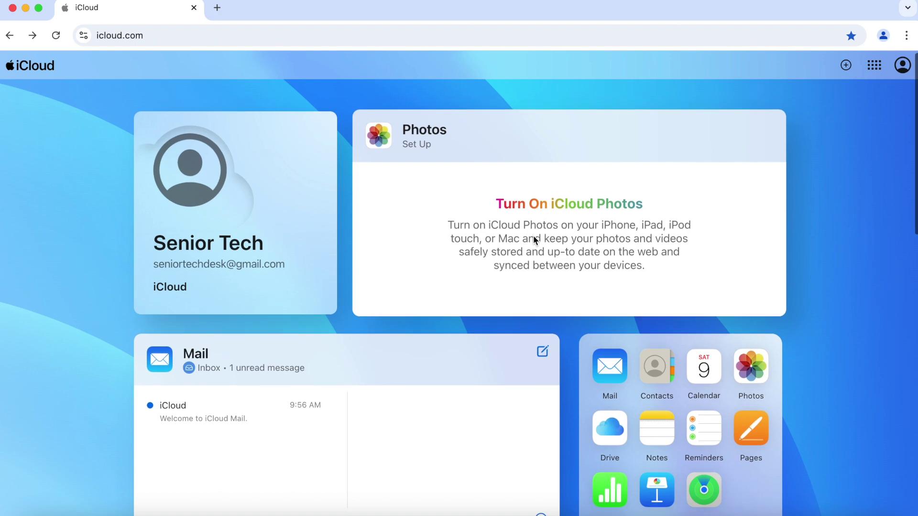
scroll(535, 239, down, 3)
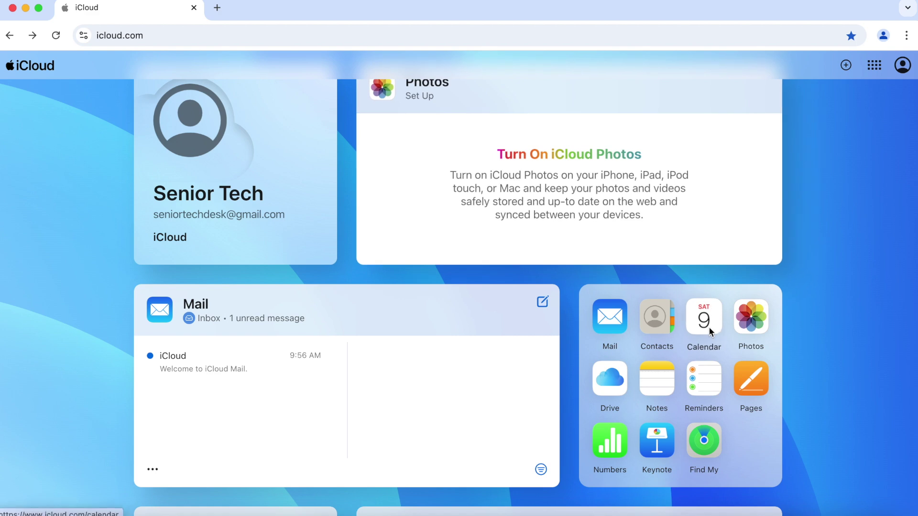
scroll(391, 188, up, 3)
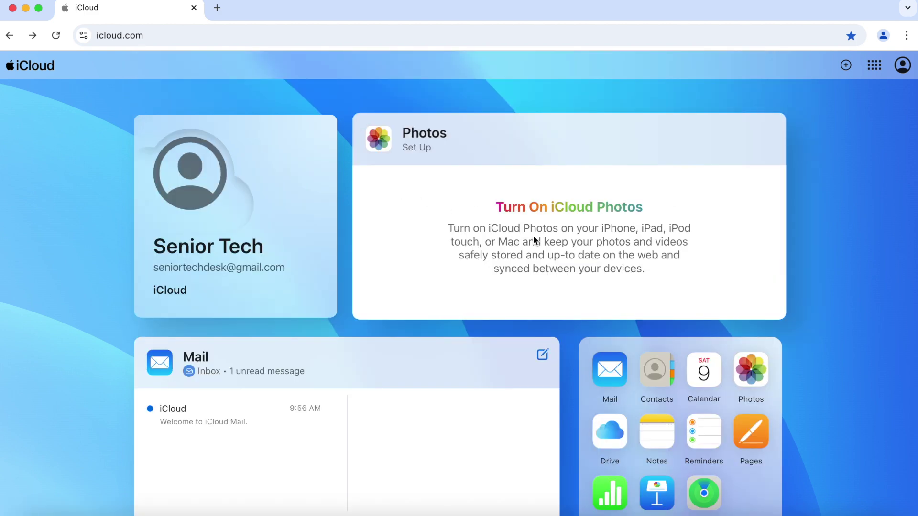
scroll(532, 237, down, 1)
scroll(533, 235, down, 2)
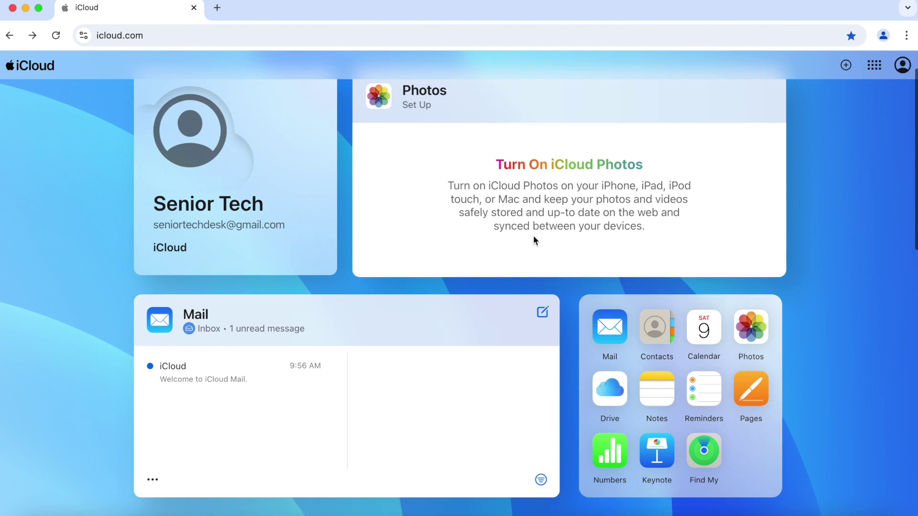
click(708, 326)
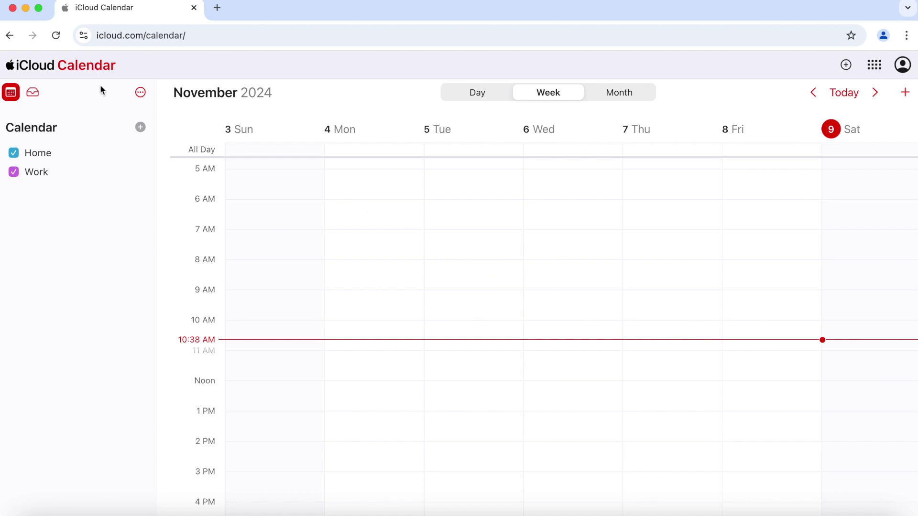
click(10, 35)
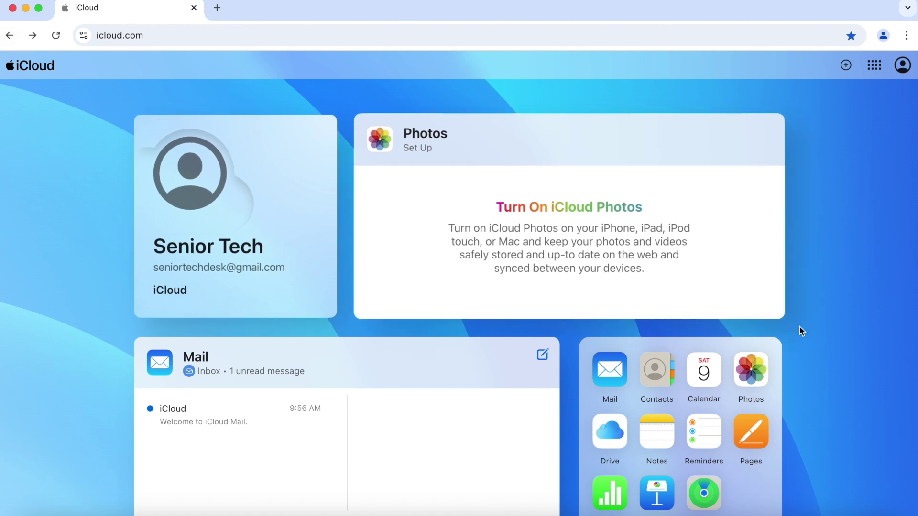
- Look over the iCloud home page and the list of items that can be newly created, and close the list
scroll(799, 327, down, 3)
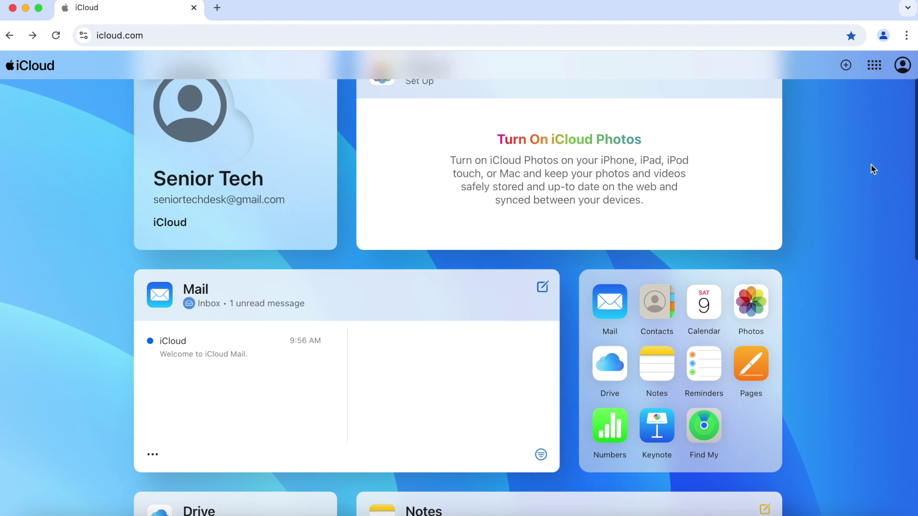
scroll(874, 169, up, 3)
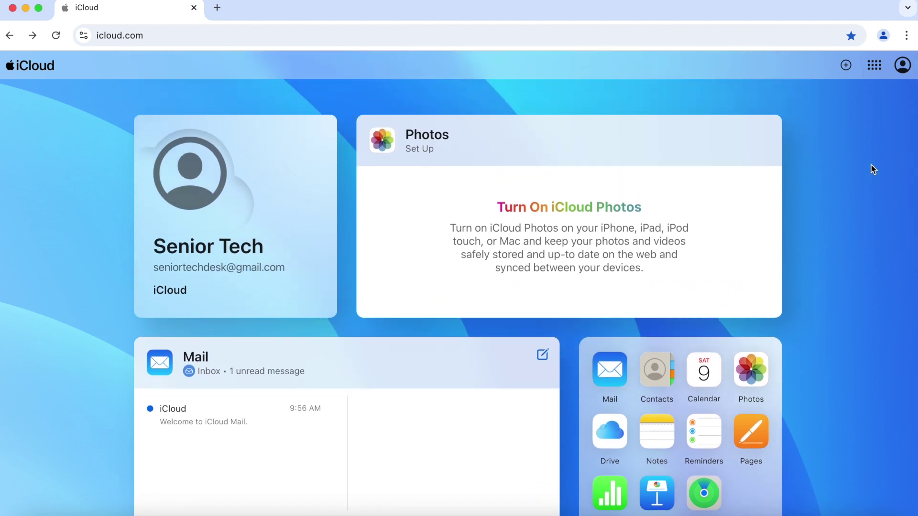
click(847, 69)
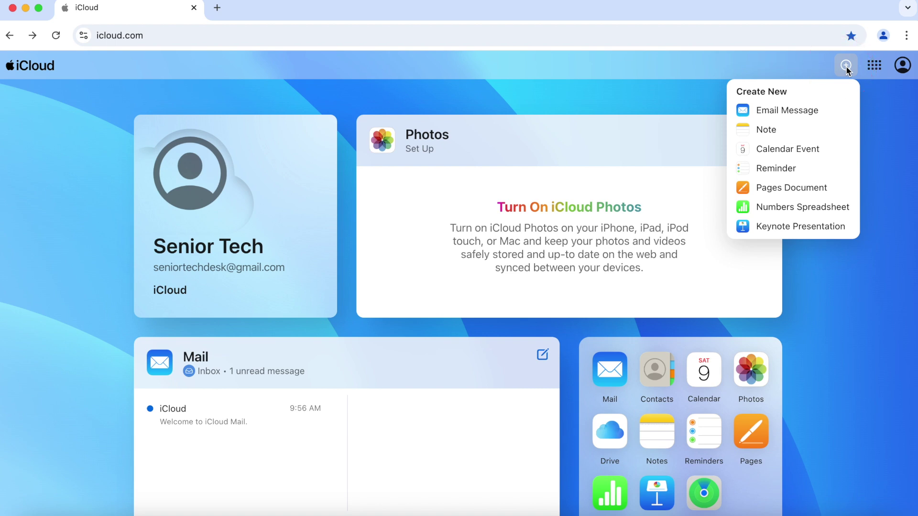
click(846, 69)
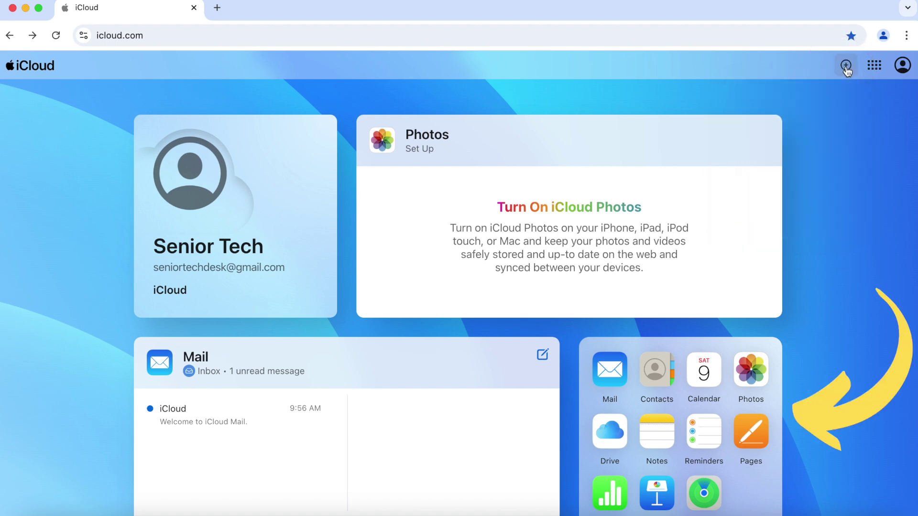
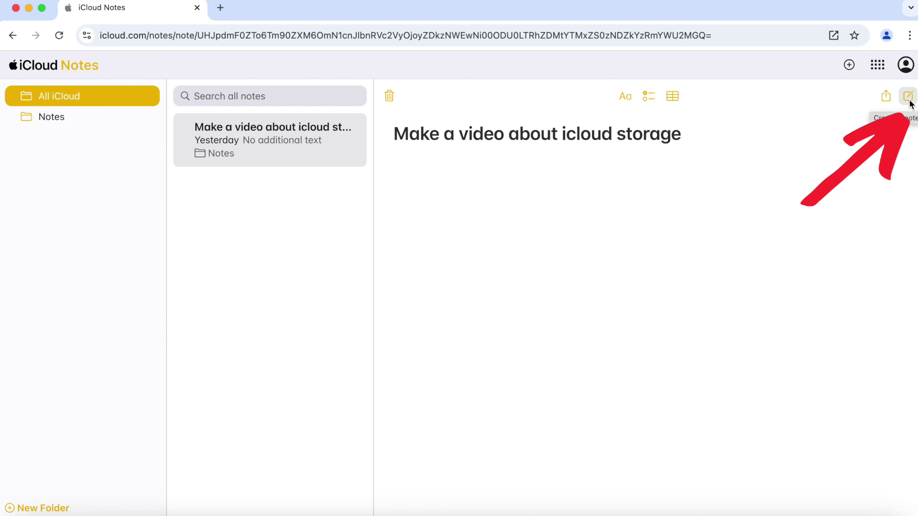
- Create a new iCloud note titled "Passwords" with the line "Apple ID password:" followed by blank lines
click(910, 103)
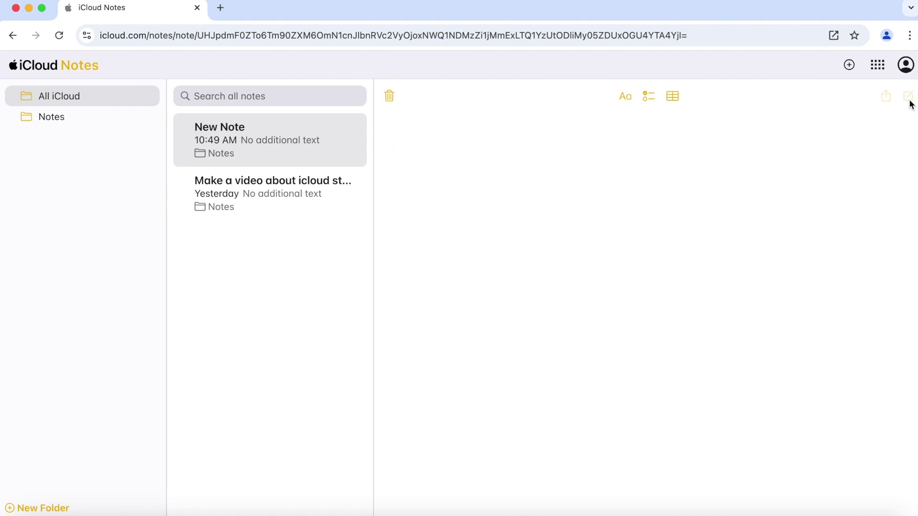
text(Password)
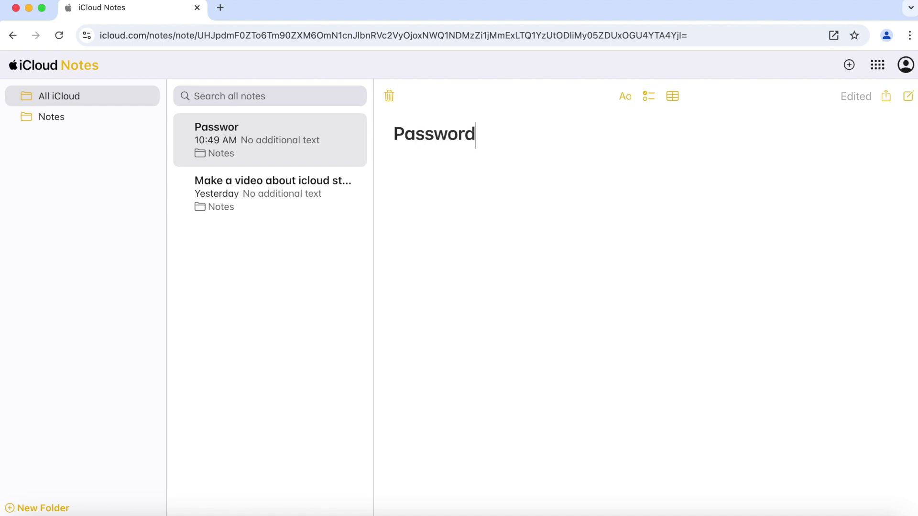
text(s)
key(Return)
text(Apple )
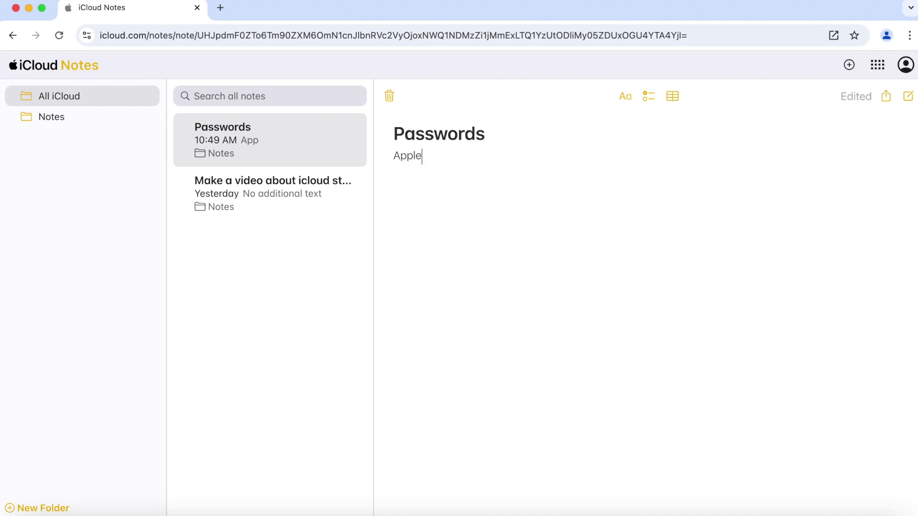
text(ID password:)
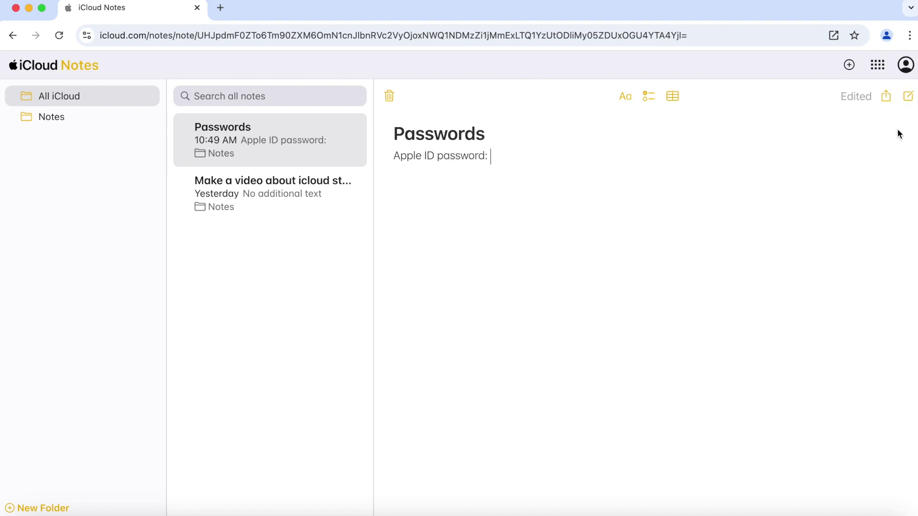
key(Return)
key(Return)
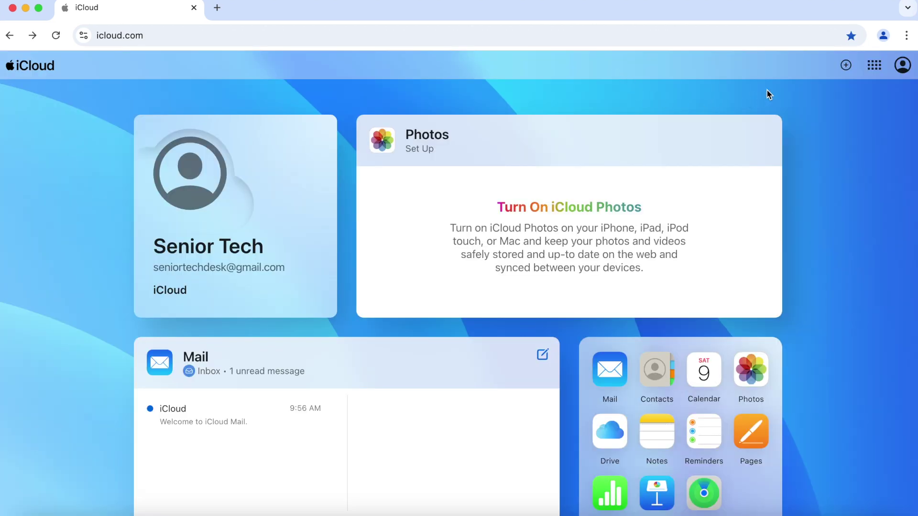
- Confirm the icloud.com bookmark with the name iCloud in All Bookmarks, and show the bookmarks bar
click(851, 37)
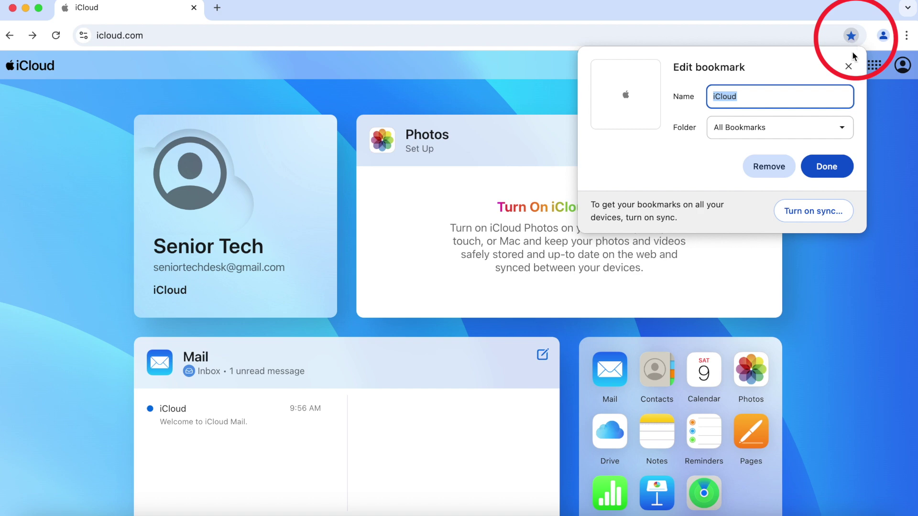
click(831, 167)
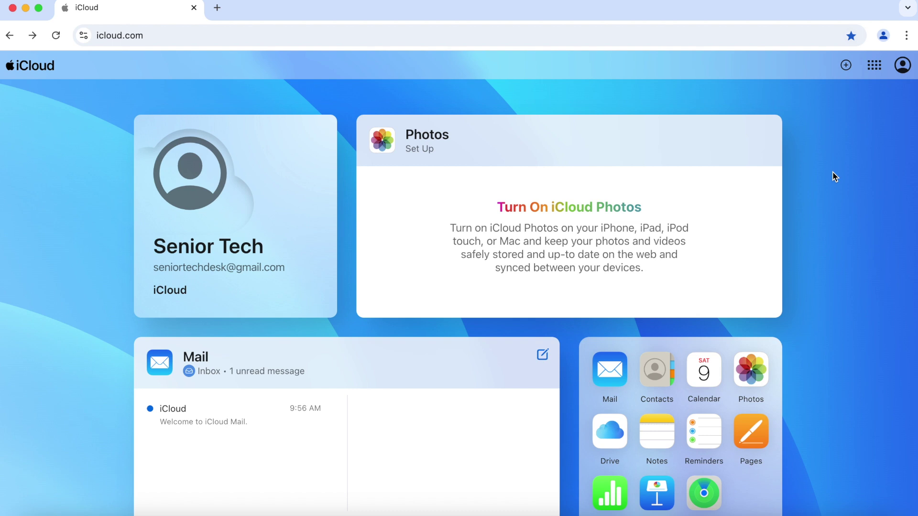
key(super+shift+b)
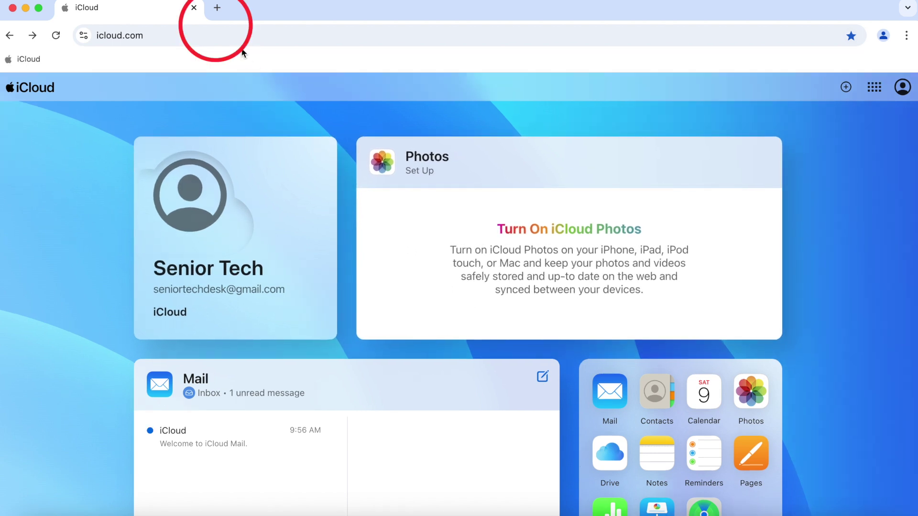
- Fill in a new shortcut for the browser's new tab page with icloud.com as both its name and URL
click(217, 8)
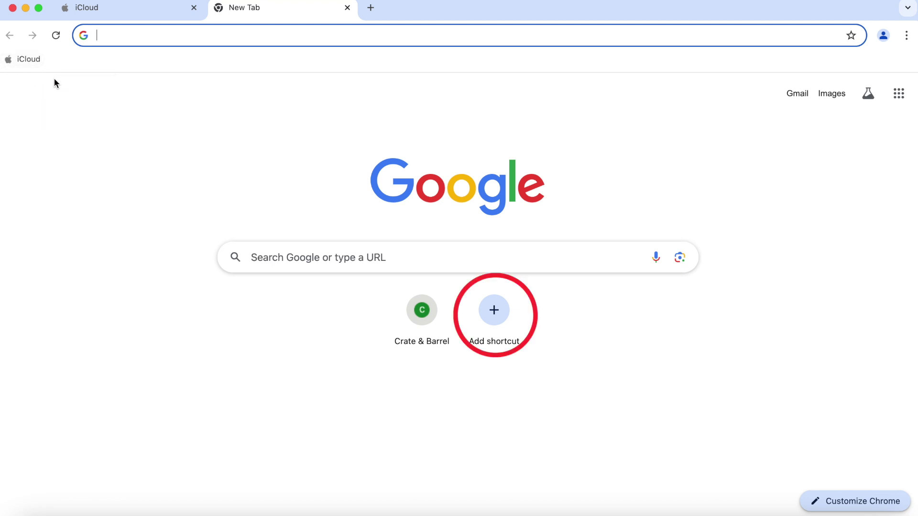
click(496, 314)
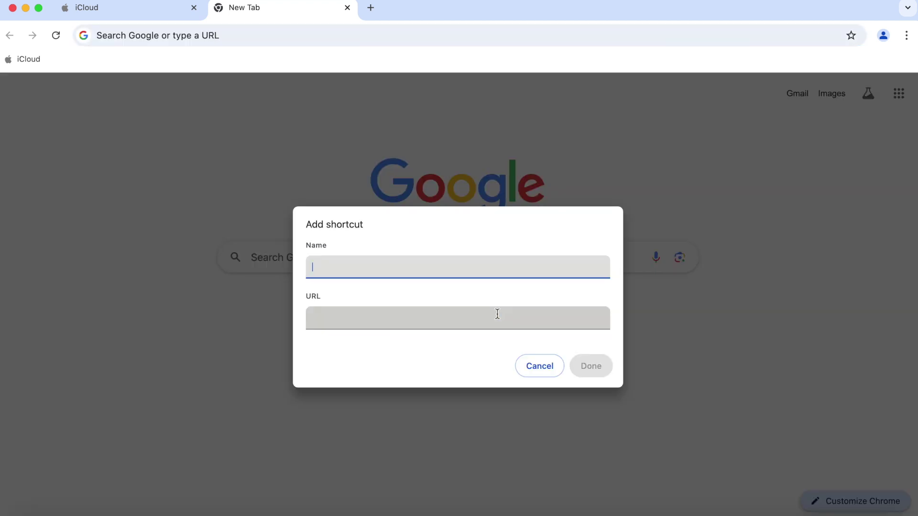
text(icloud.com)
click(434, 325)
click(355, 323)
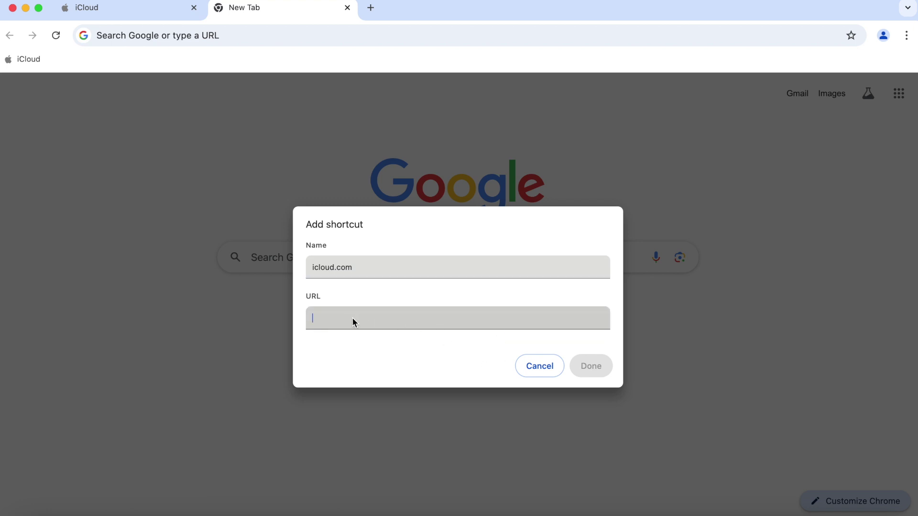
text(iclo)
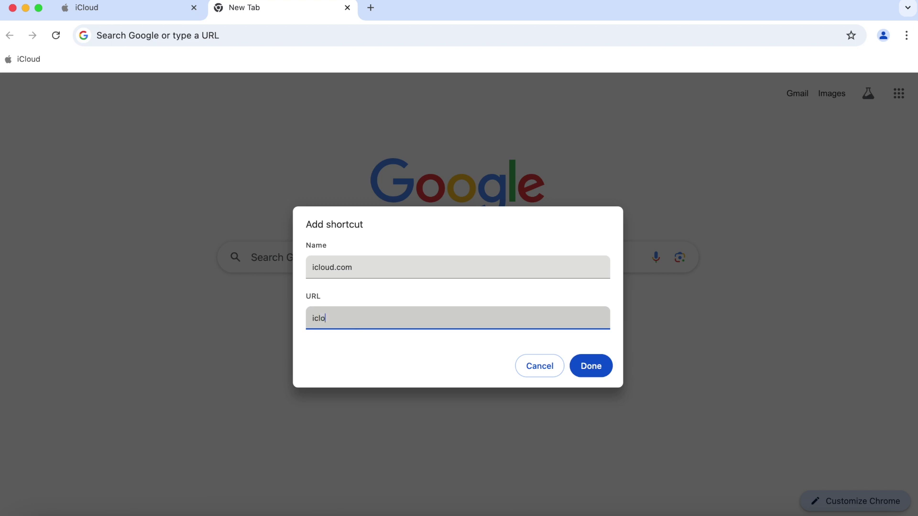
text(ud.com)
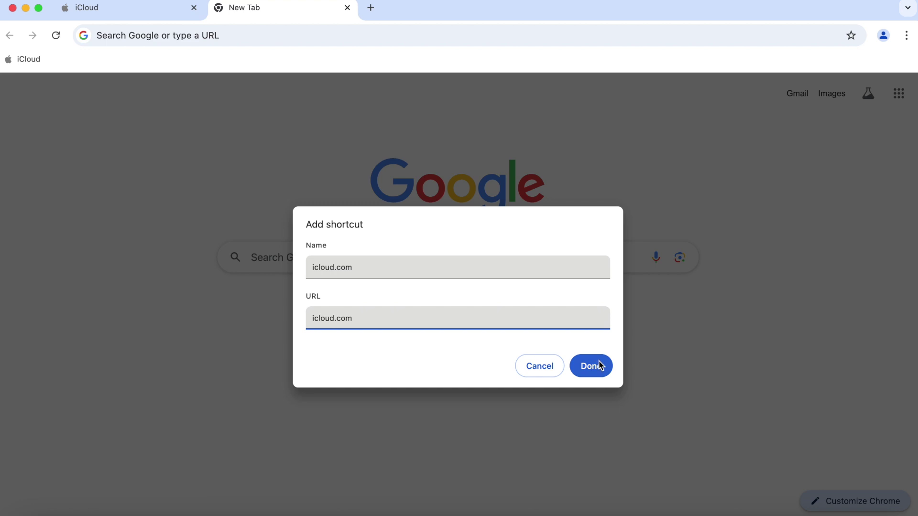
- Shorten the shortcut's name to "icloud" and save the shortcut
click(372, 276)
key(BackSpace)
key(BackSpace)
key(BackSpace)
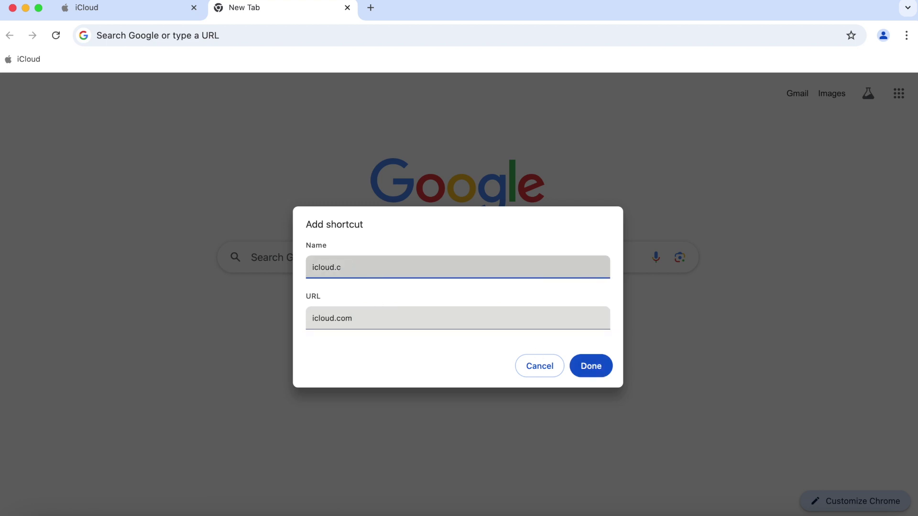
click(597, 372)
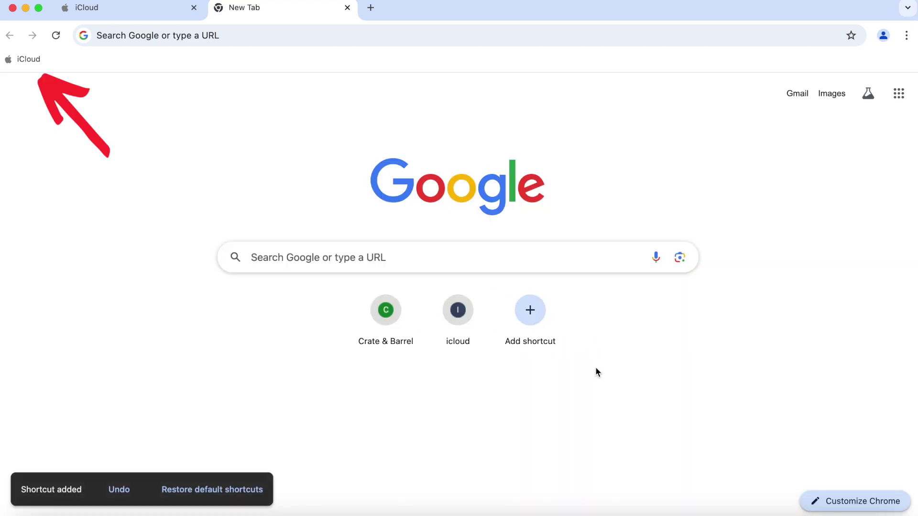